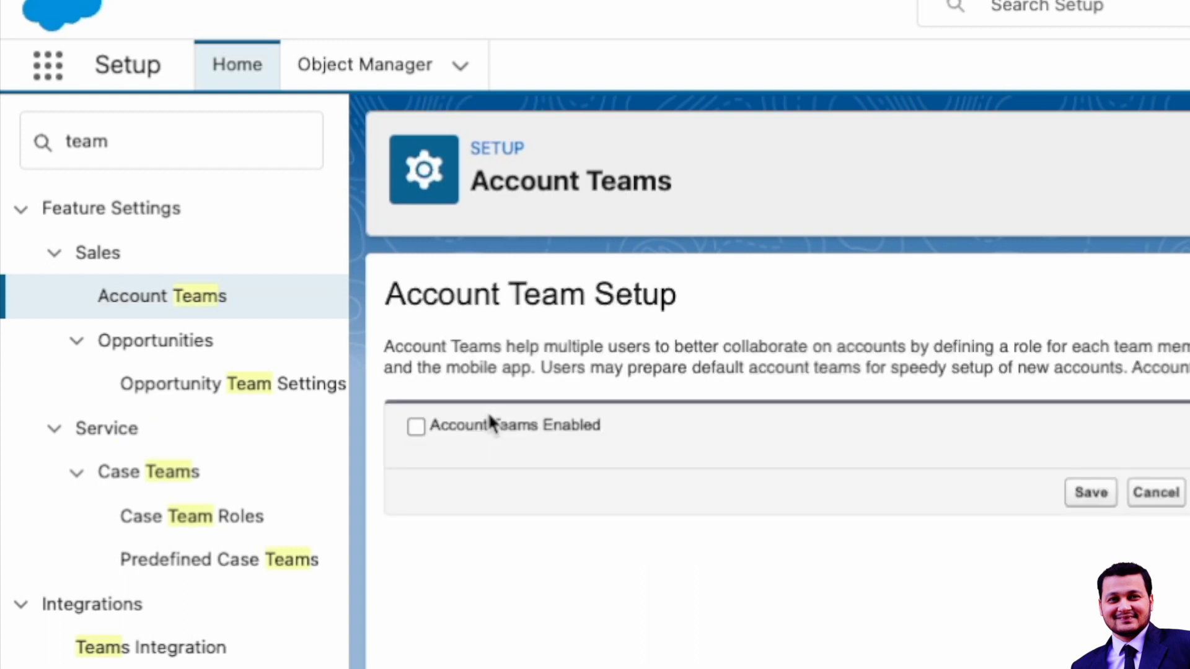
- Enable account teams and add the related list to the Account, Support and Sales layouts and users' customized related lists
{"action": "left_click", "coordinate": [523, 433]}
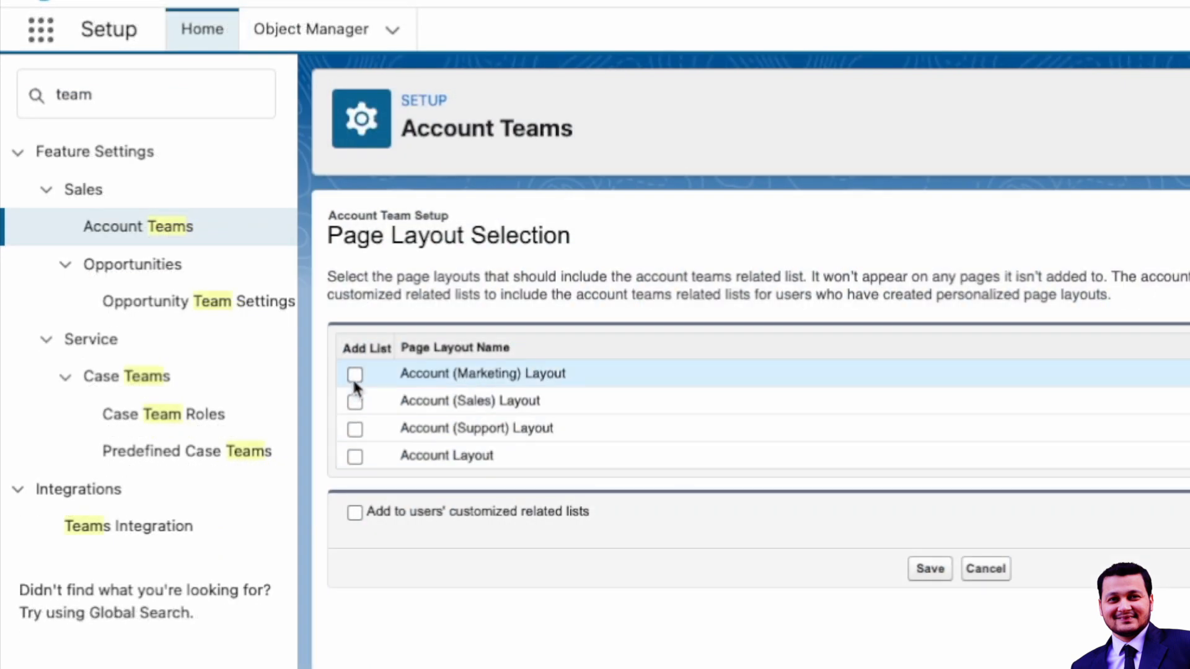
{"action": "left_click", "coordinate": [354, 512]}
{"action": "left_click", "coordinate": [354, 457]}
{"action": "left_click", "coordinate": [354, 429]}
{"action": "left_click", "coordinate": [354, 402]}
{"action": "left_click", "coordinate": [929, 569]}
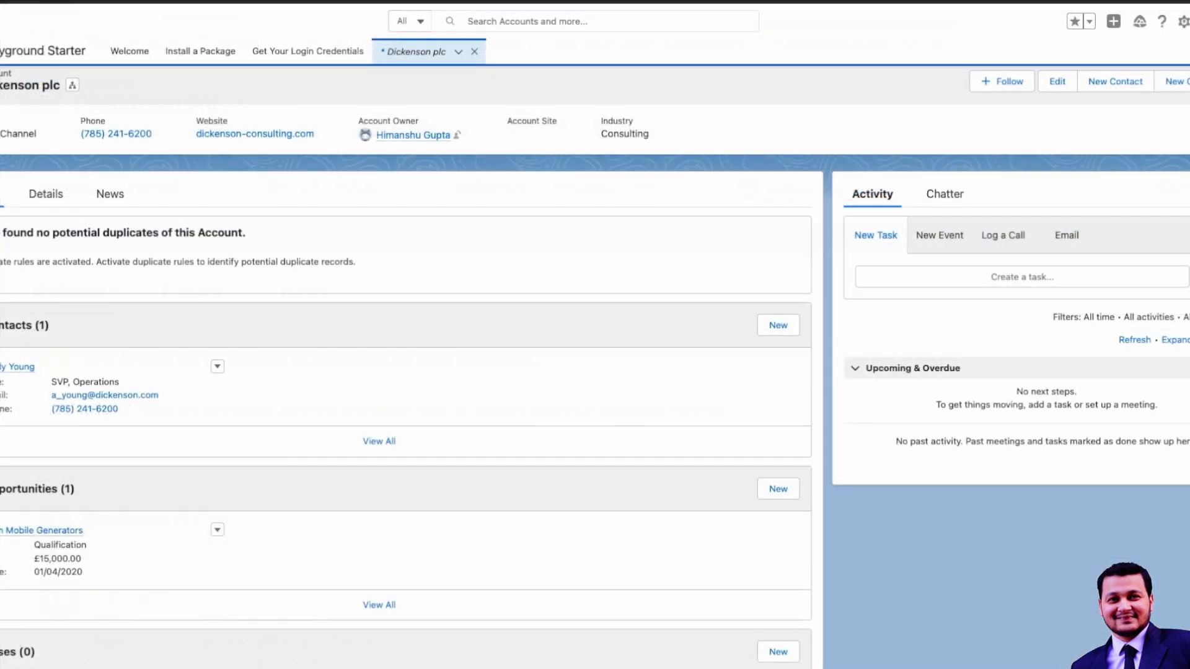
- Reload the Dickenson plc account record and start adding members to its account team
{"action": "key", "text": "super+r"}
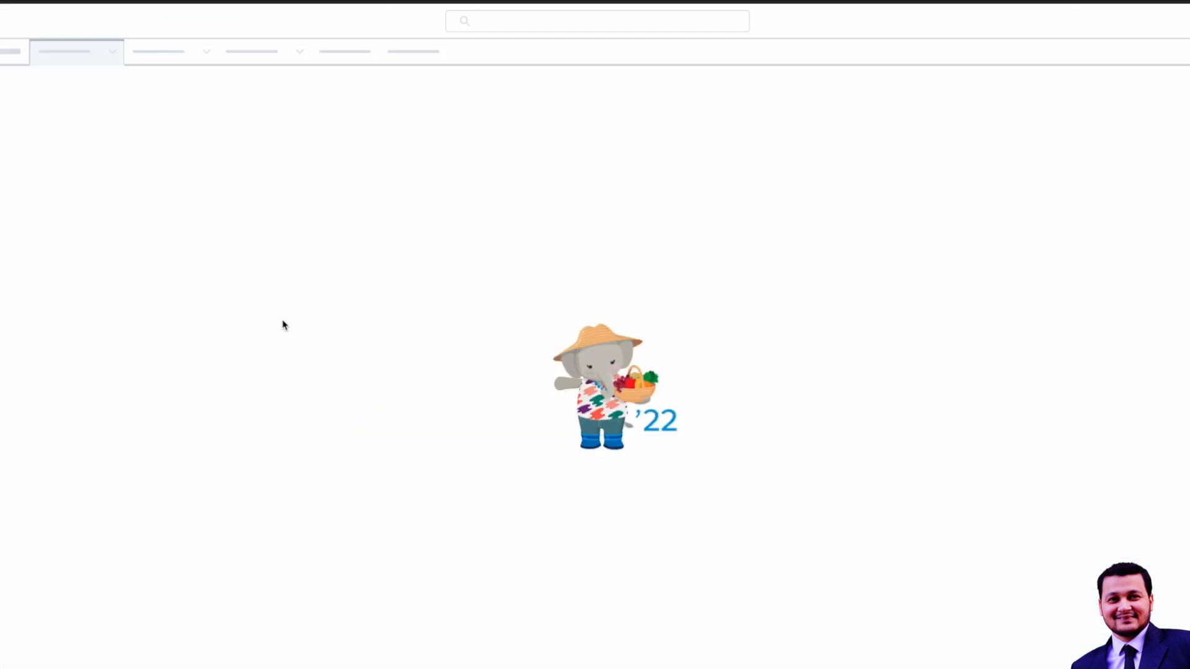
{"action": "scroll", "coordinate": [282, 324], "scroll_direction": "down", "scroll_amount": 7}
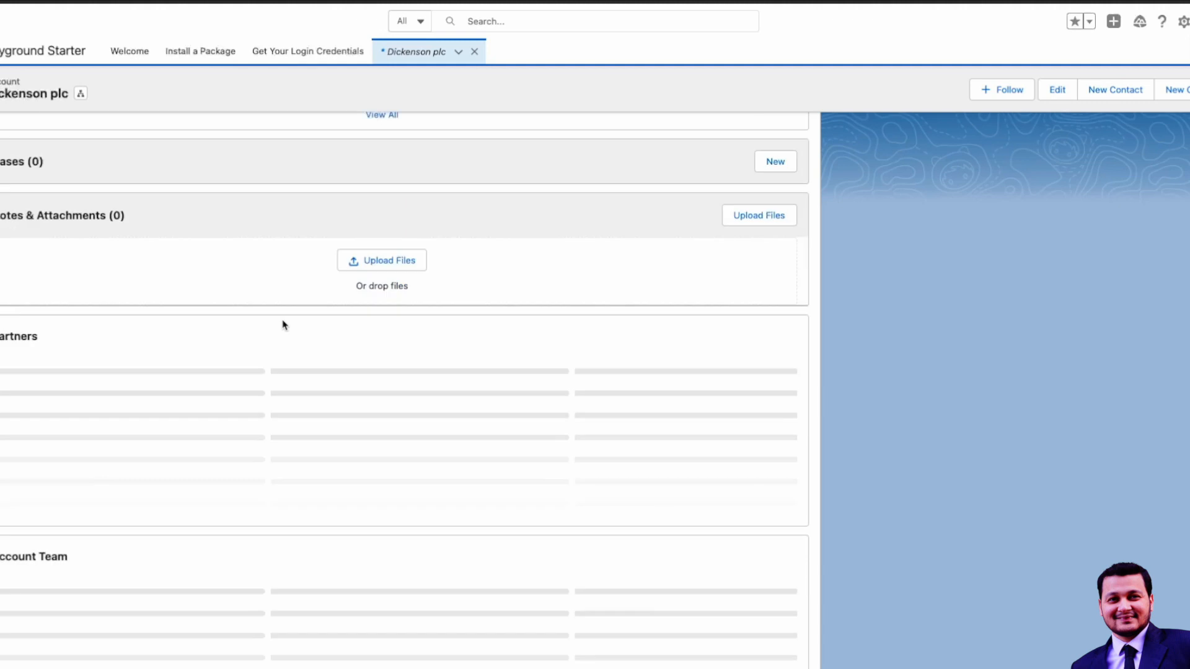
{"action": "scroll", "coordinate": [283, 324], "scroll_direction": "up", "scroll_amount": 3}
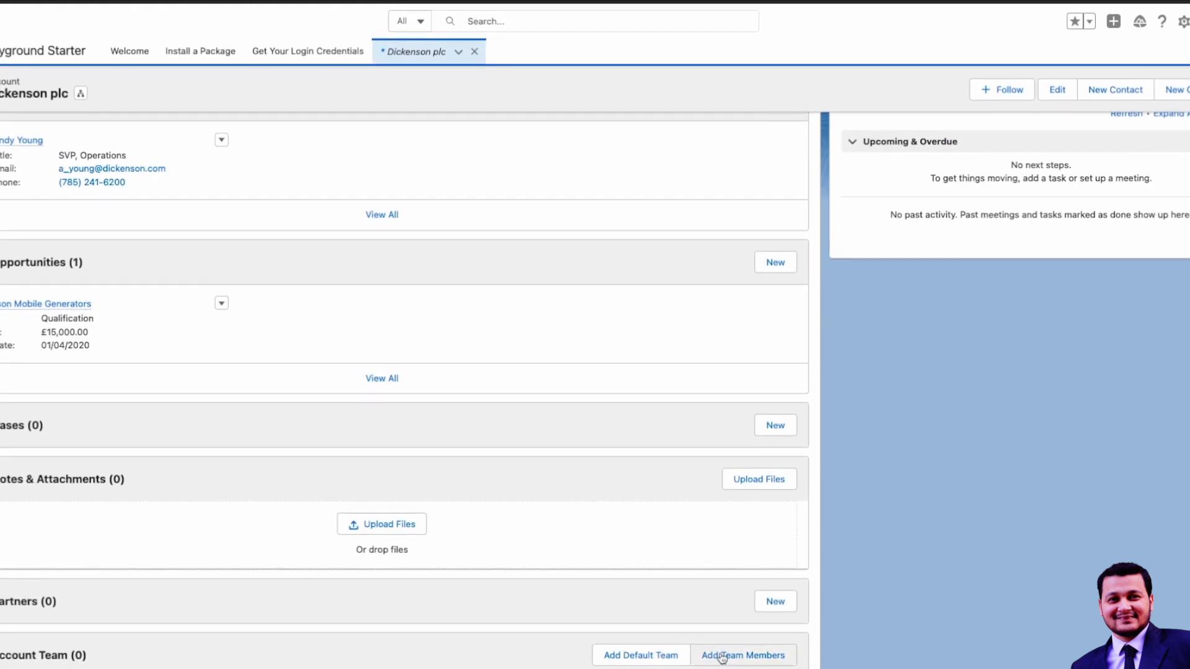
{"action": "left_click", "coordinate": [751, 656]}
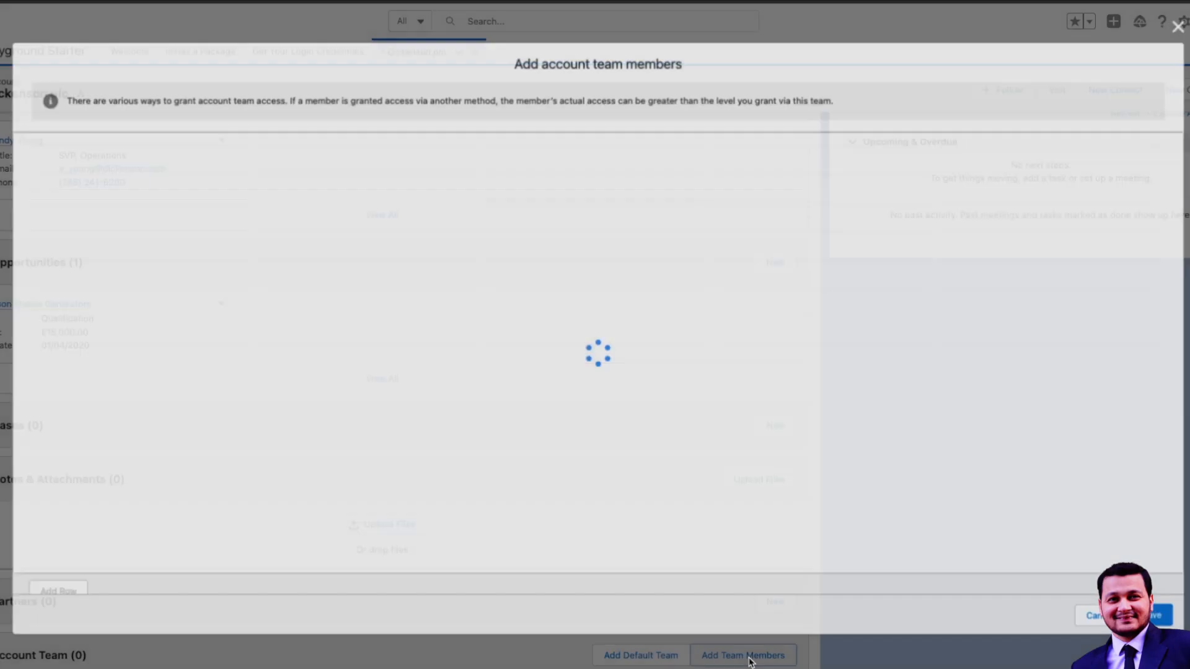
- Select the suggested user as the team member in the first row, leaving the second row empty
{"action": "left_click", "coordinate": [144, 164]}
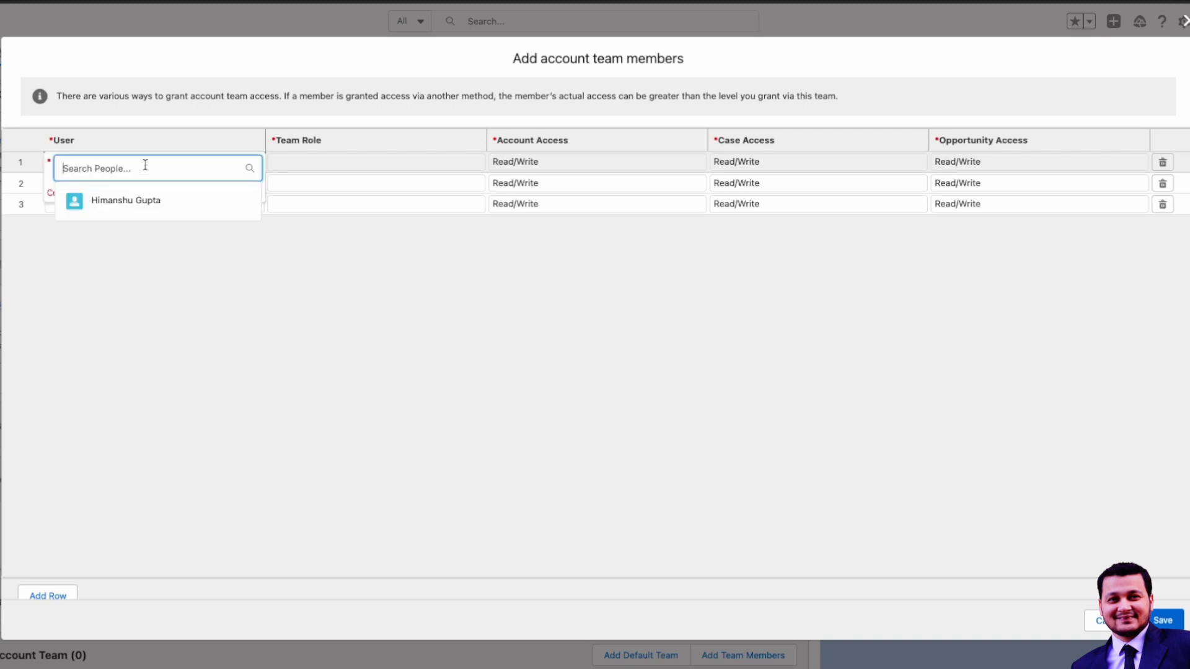
{"action": "left_click", "coordinate": [136, 204]}
{"action": "left_click", "coordinate": [93, 180]}
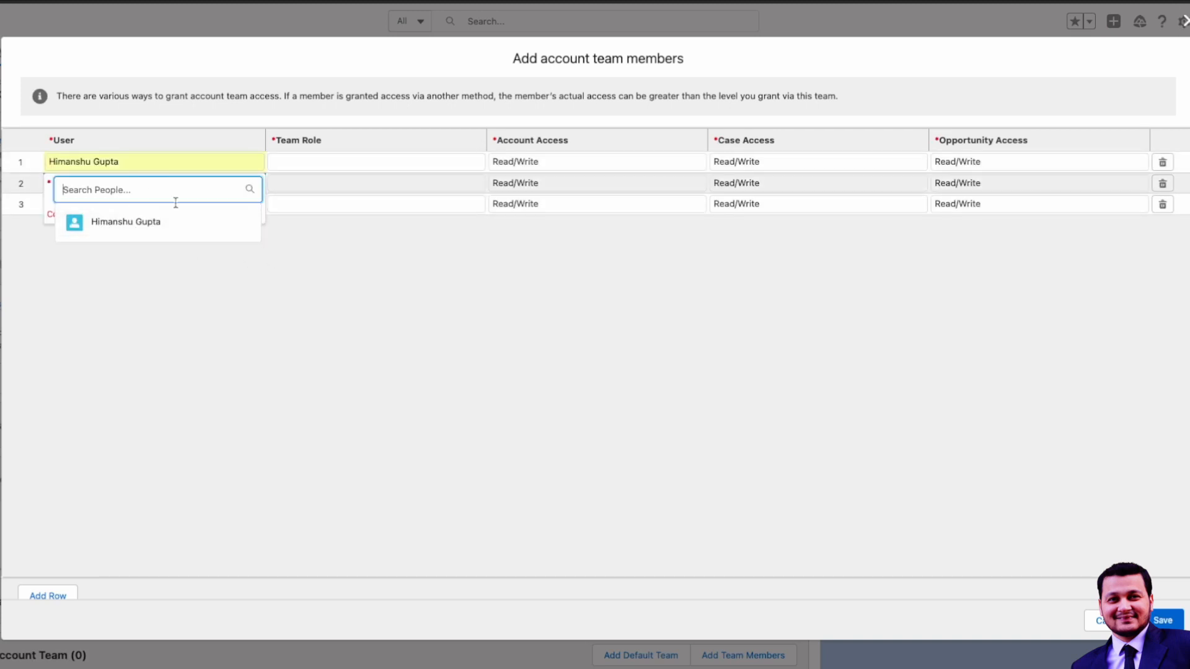
{"action": "left_click", "coordinate": [322, 277]}
- Set the first team member's role to Account Manager
{"action": "left_click", "coordinate": [330, 167]}
{"action": "left_click", "coordinate": [347, 167]}
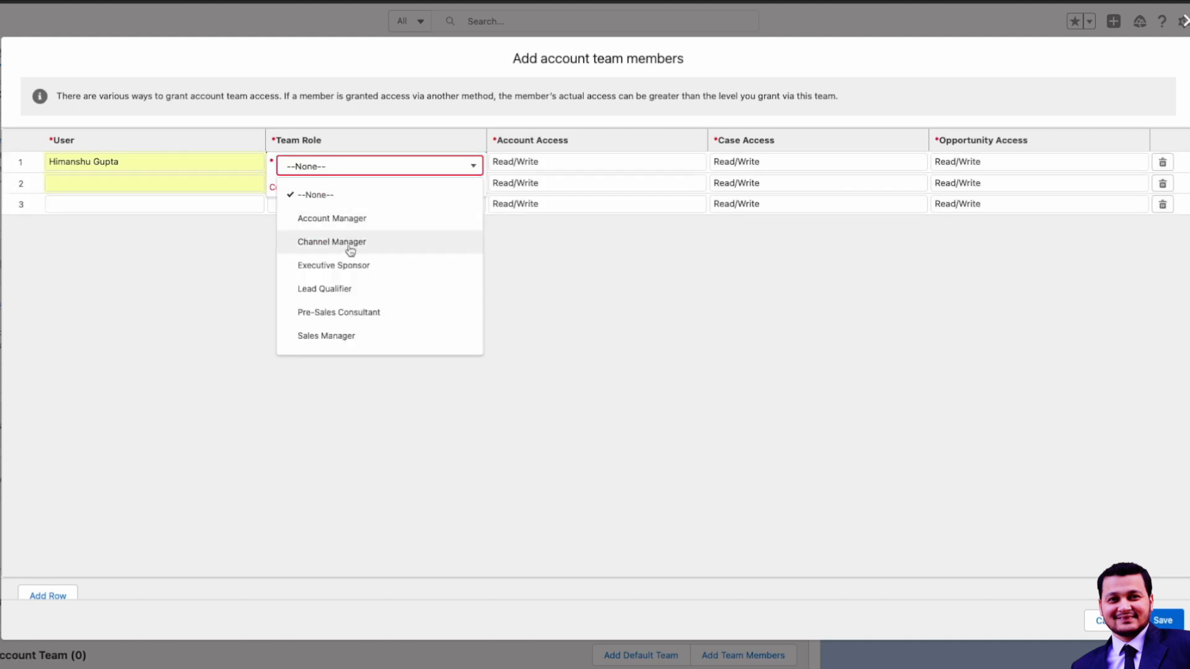
{"action": "scroll", "coordinate": [348, 255], "scroll_direction": "down", "scroll_amount": 1}
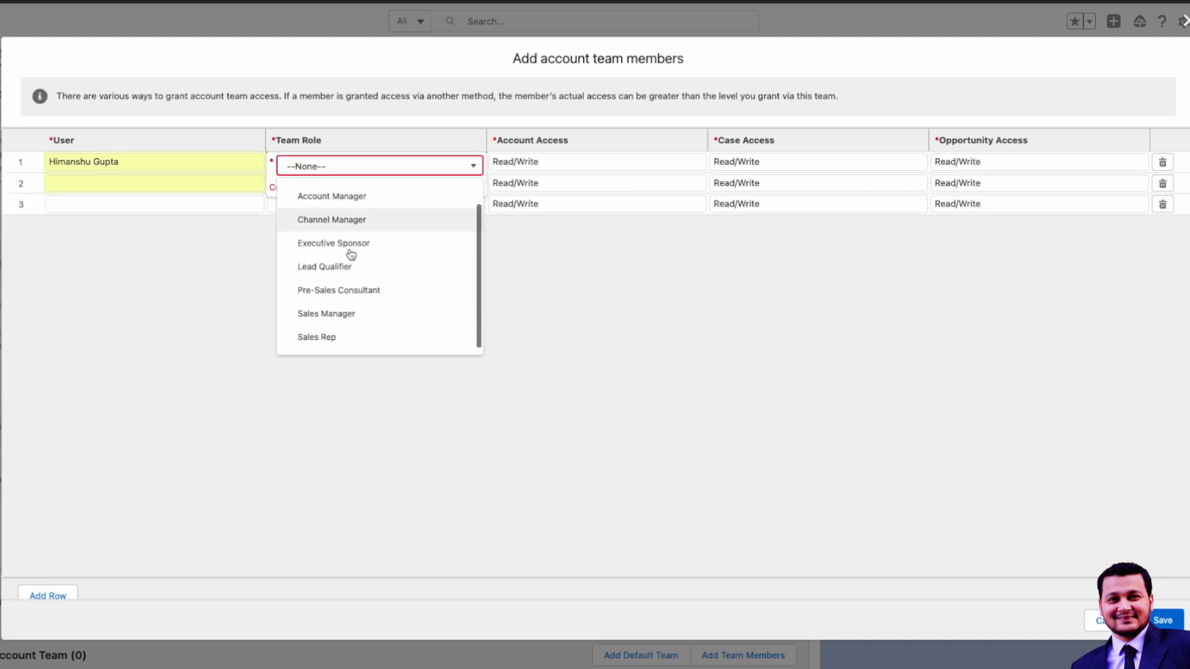
{"action": "scroll", "coordinate": [338, 246], "scroll_direction": "up", "scroll_amount": 1}
{"action": "left_click", "coordinate": [329, 215]}
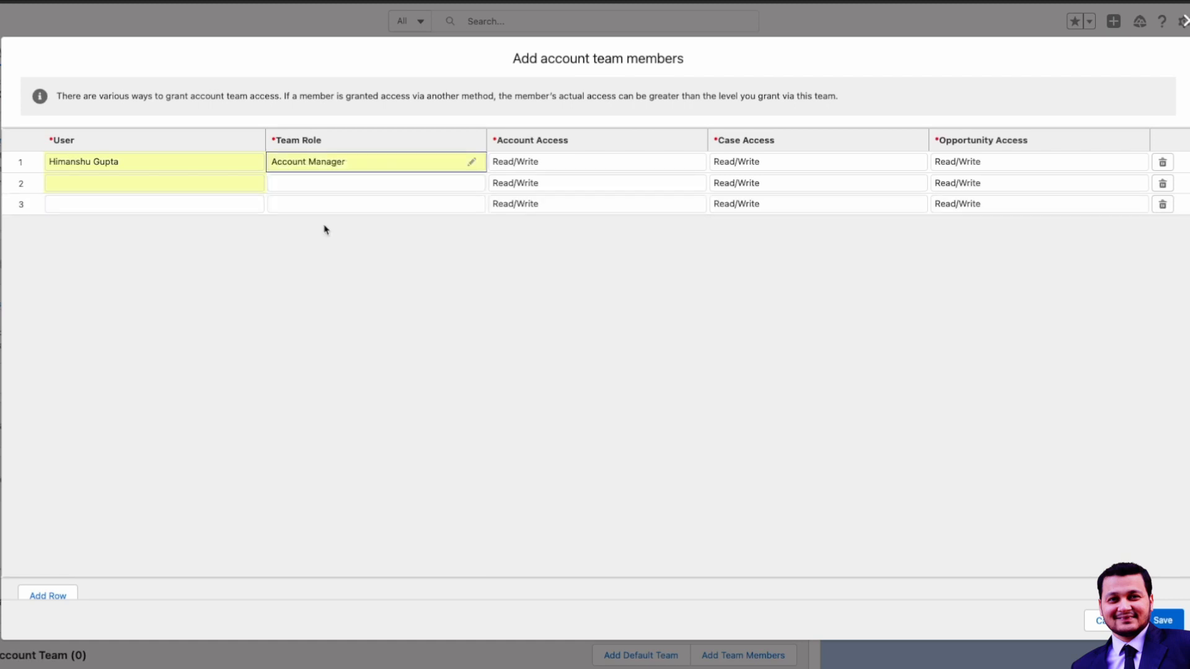
- Check the available account, case and opportunity access levels for the first team member
{"action": "left_click", "coordinate": [597, 168]}
{"action": "left_click", "coordinate": [671, 168]}
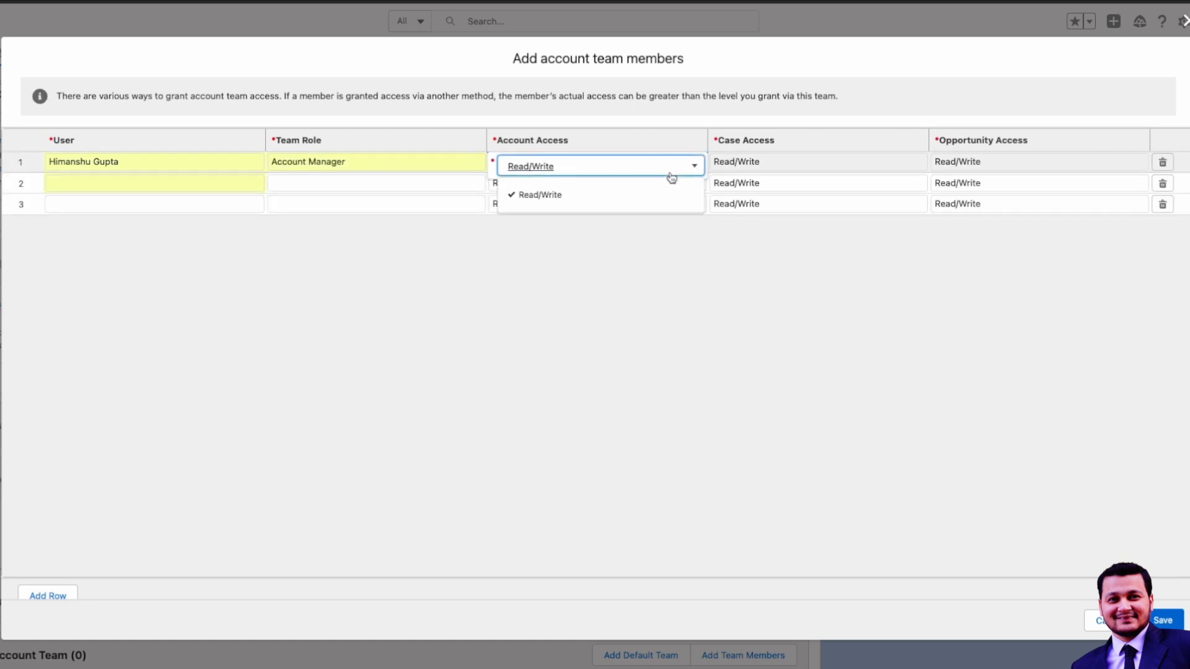
{"action": "left_click", "coordinate": [631, 257]}
{"action": "left_click", "coordinate": [821, 163]}
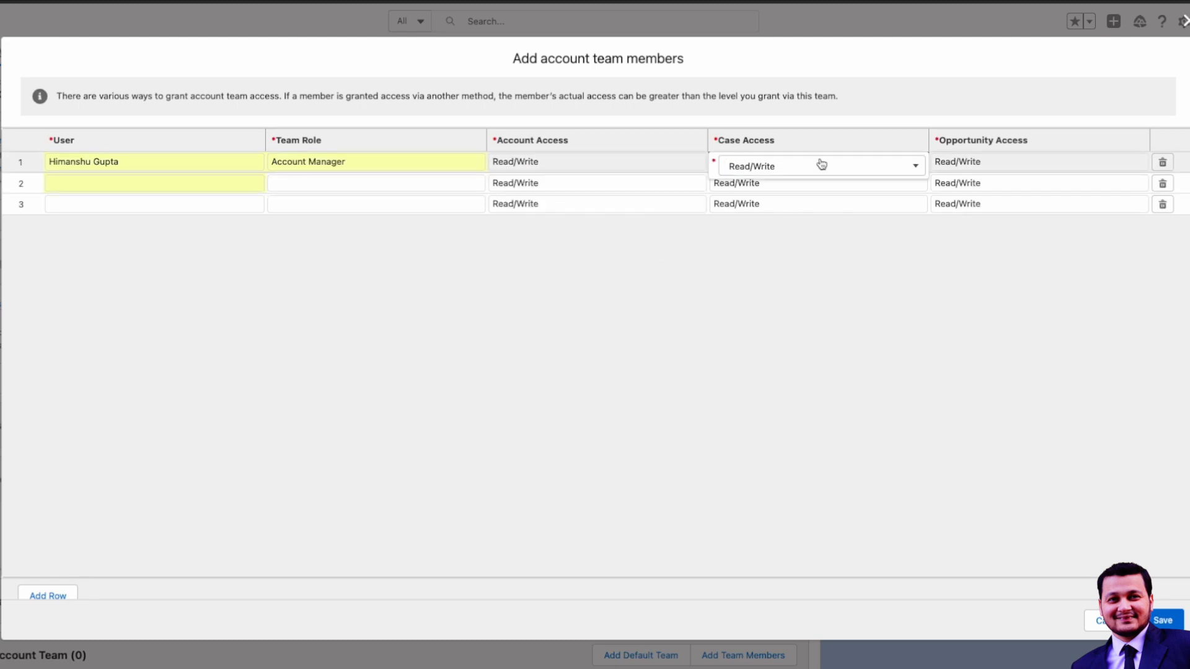
{"action": "left_click", "coordinate": [1070, 163]}
{"action": "left_click", "coordinate": [1064, 166]}
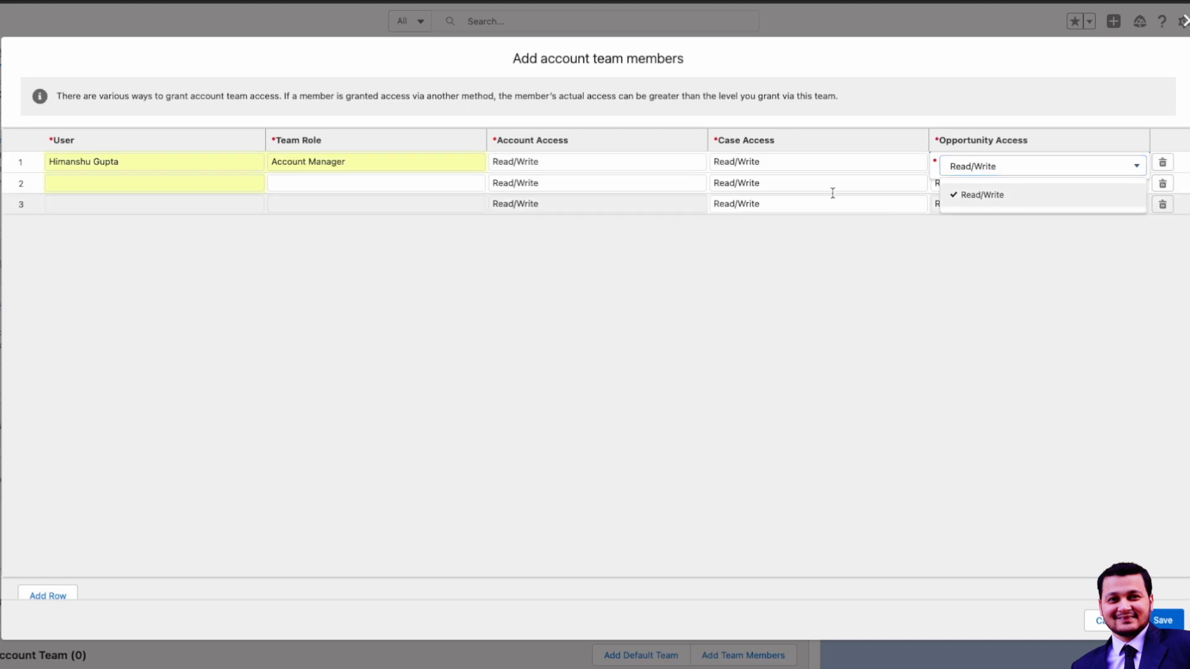
{"action": "left_click", "coordinate": [598, 309]}
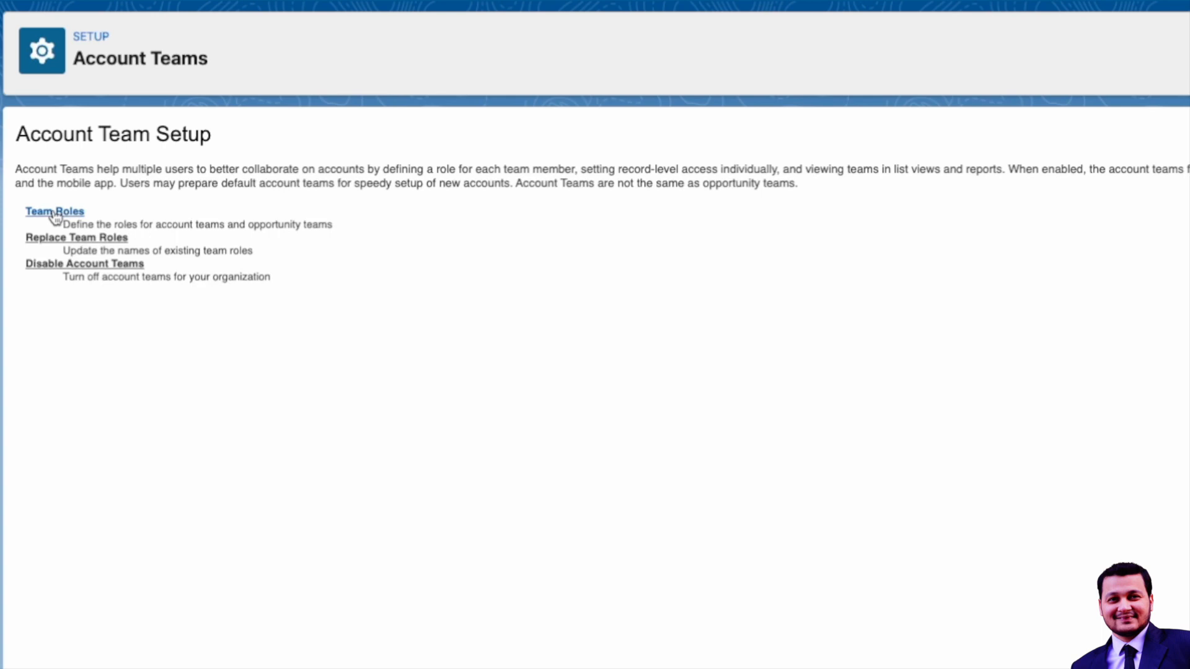
- Review the team roles in Account Team Setup and the available replacement roles, and leave without replacing any
{"action": "left_click", "coordinate": [55, 212]}
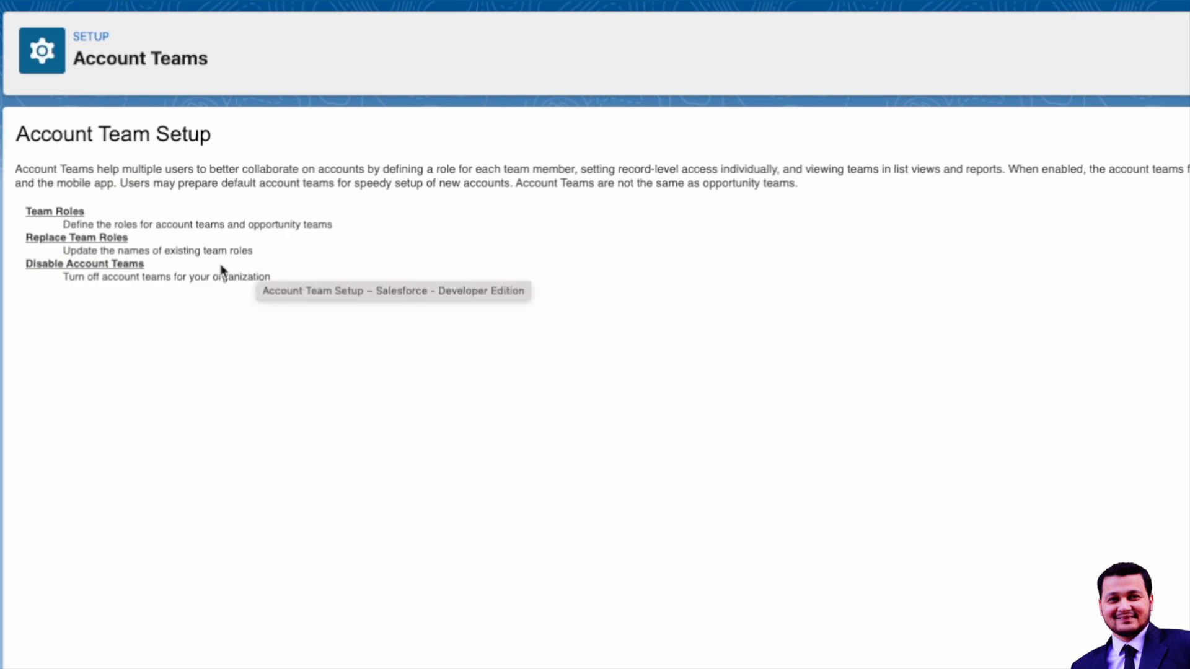
{"action": "left_click", "coordinate": [105, 243]}
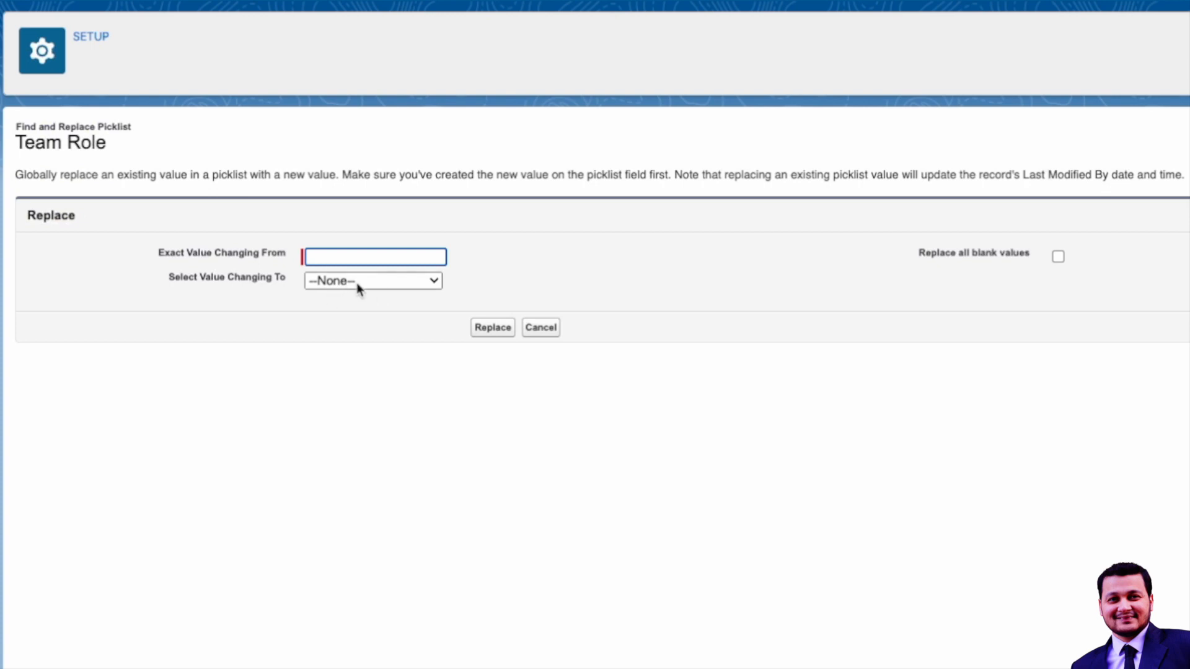
{"action": "left_click", "coordinate": [356, 283]}
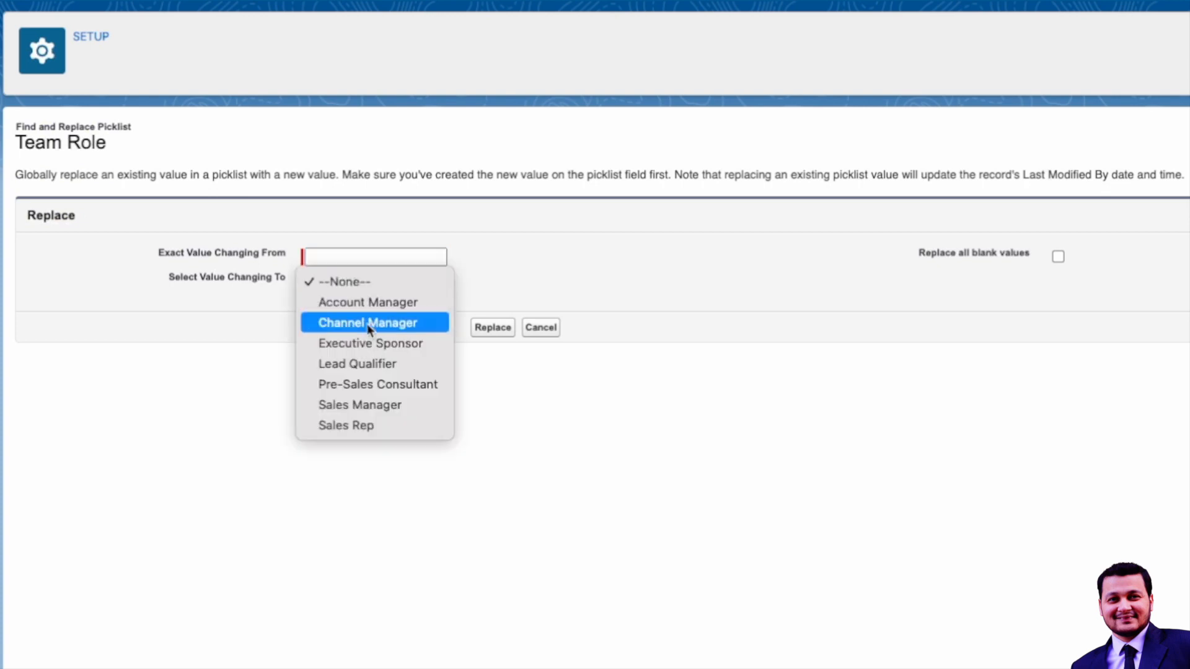
{"action": "left_click", "coordinate": [548, 330]}
{"action": "left_click", "coordinate": [548, 330]}
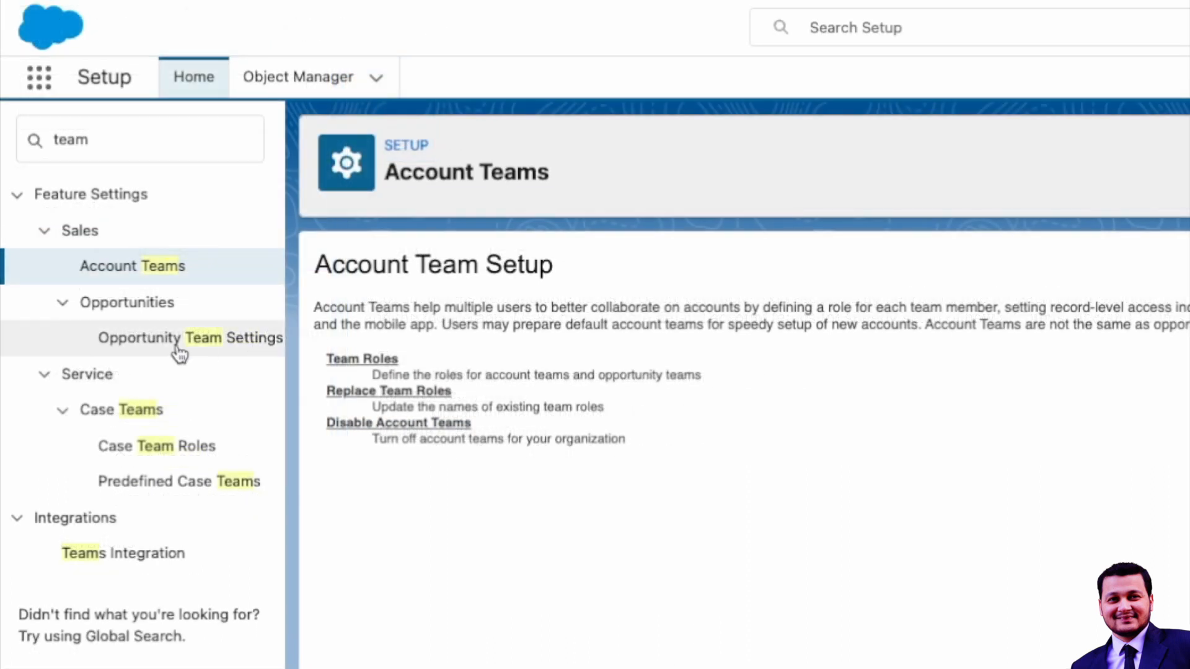
- Select Enable Team Selling in the Opportunity Team Settings
{"action": "left_click", "coordinate": [178, 351]}
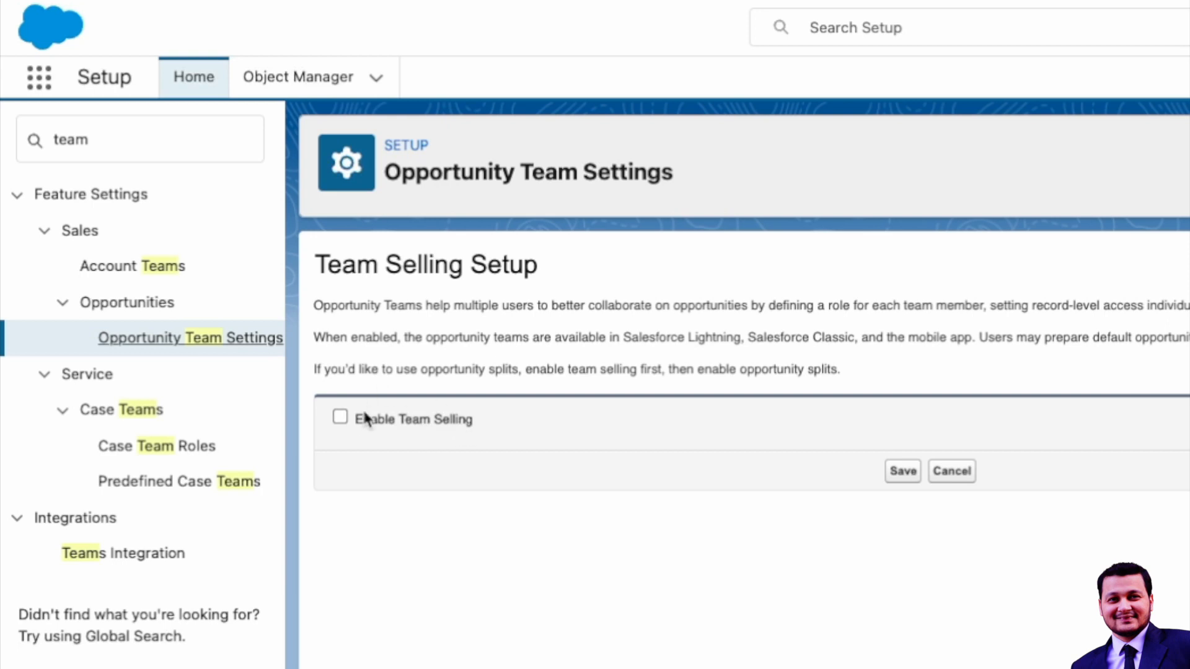
{"action": "left_click", "coordinate": [403, 425]}
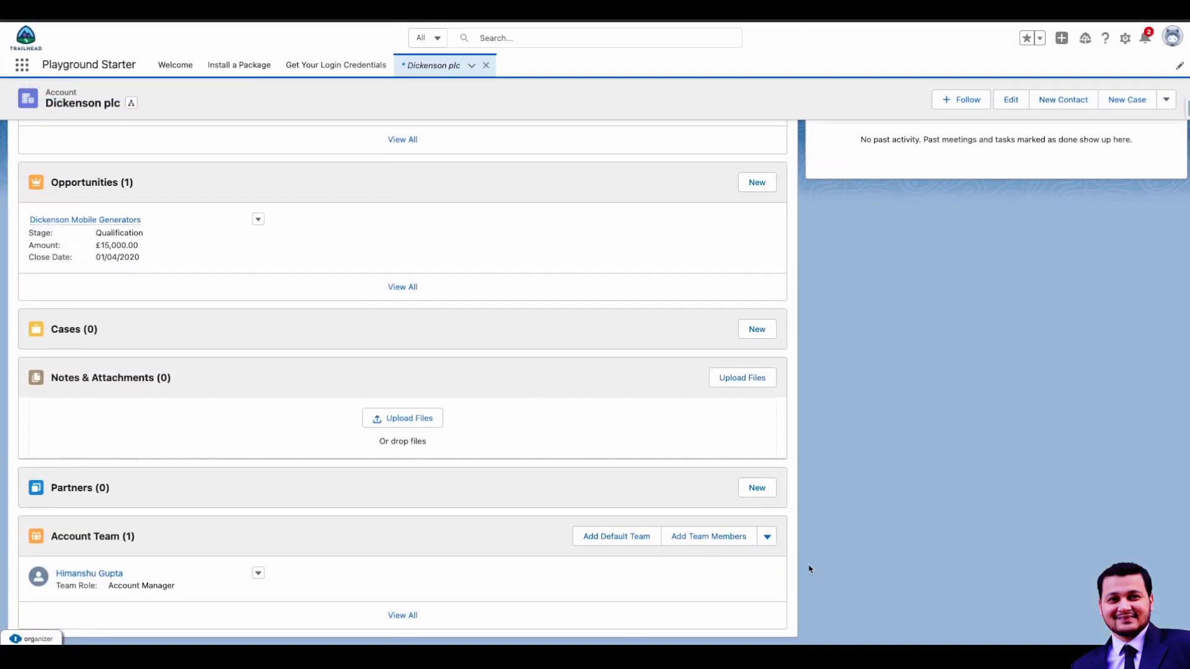
- Examine the additional record actions available for the Dickenson plc account, including its sharing options
{"action": "scroll", "coordinate": [565, 490], "scroll_direction": "up", "scroll_amount": 5}
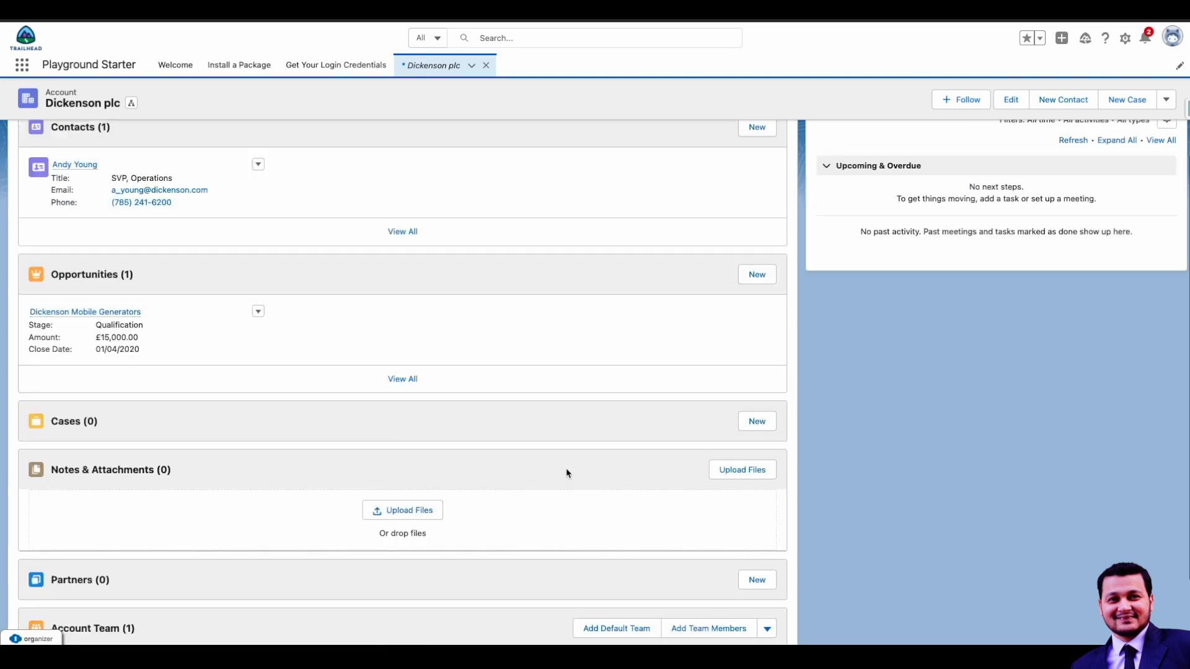
{"action": "left_click", "coordinate": [1166, 106]}
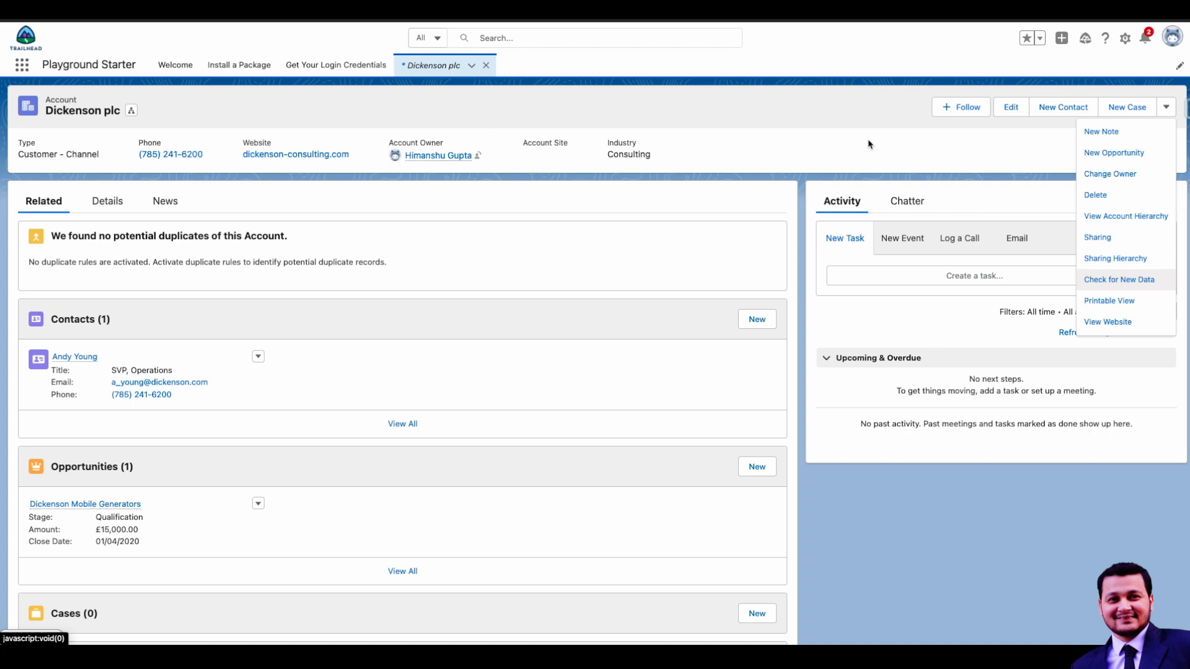
{"action": "left_click", "coordinate": [819, 142]}
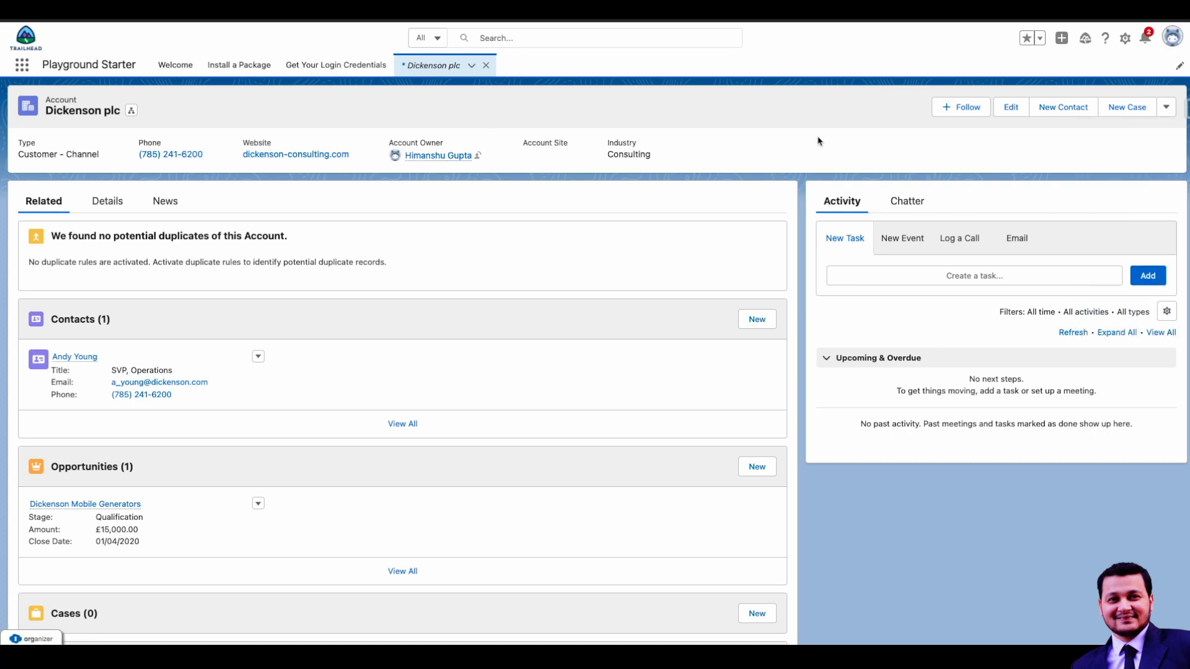